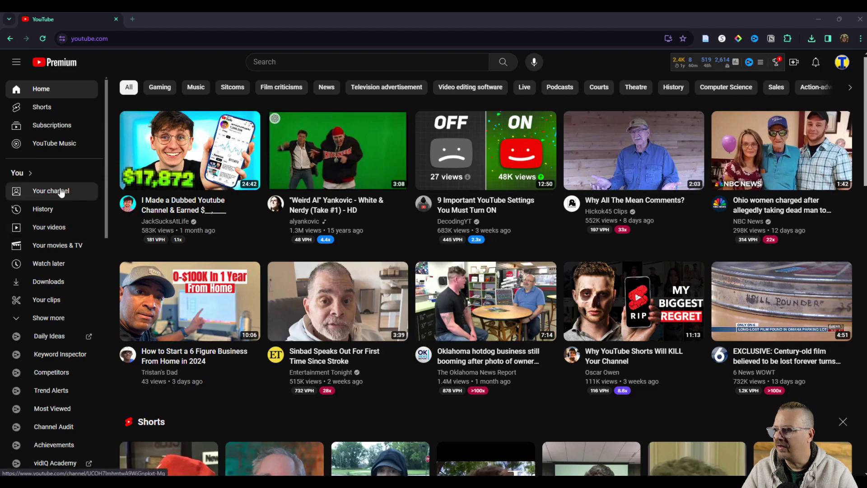
- Scroll the YouTube sidebar to its end to reach the YouTube Studio link
scroll(60, 199, "down", 2)
scroll(60, 207, "down", 2)
scroll(59, 216, "down", 1)
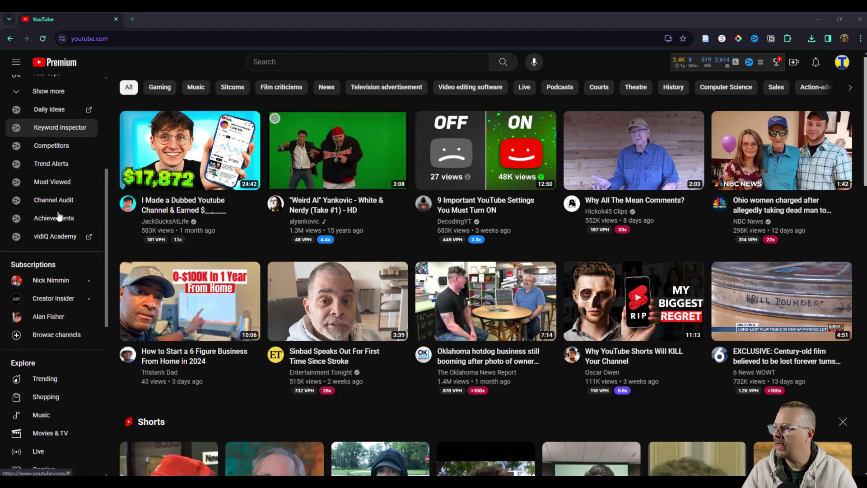
scroll(59, 217, "down", 3)
scroll(59, 216, "down", 5)
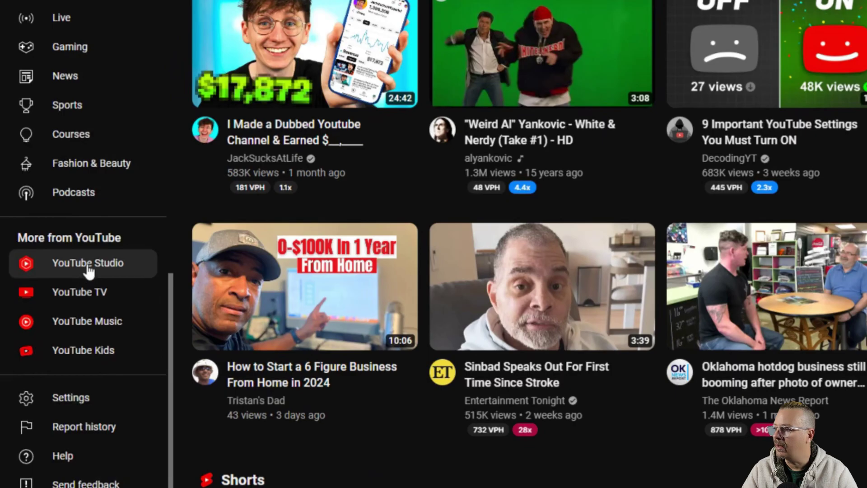
- Open YouTube Studio's Channel customization and its Branding tab for Trivia Hole
left_click(74, 277)
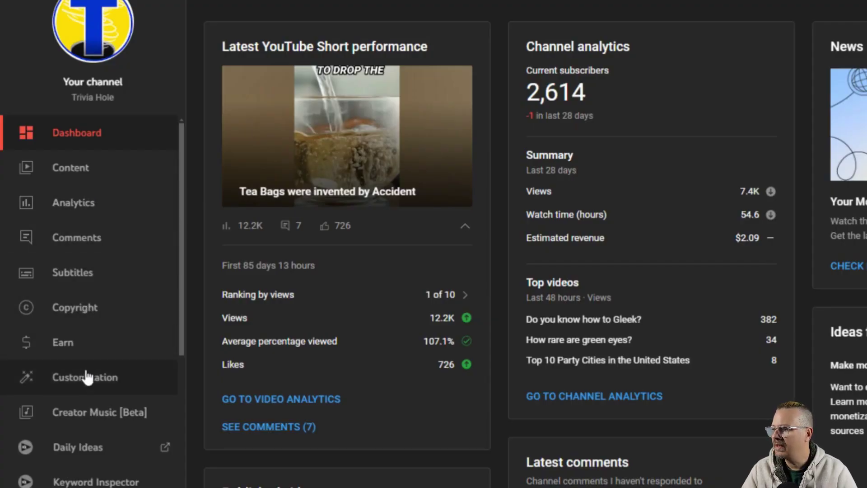
left_click(85, 388)
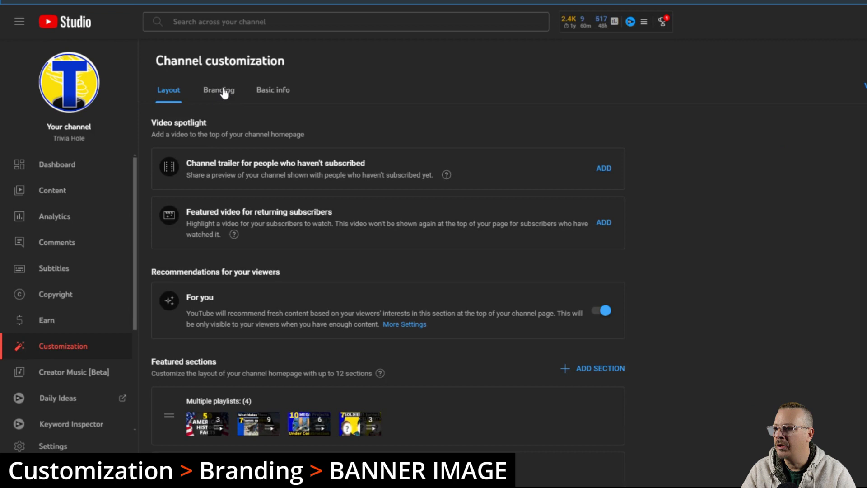
left_click(224, 91)
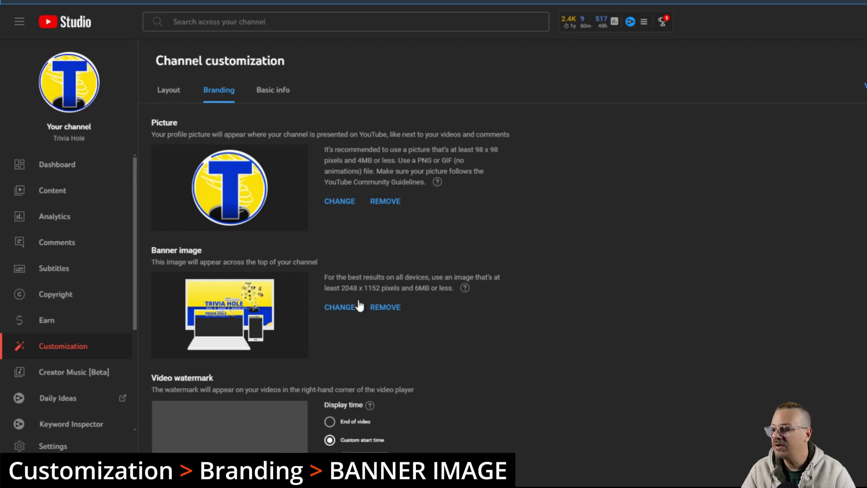
- Load the Trivia Hole banner PNG into the banner art crop dialog
left_click(340, 308)
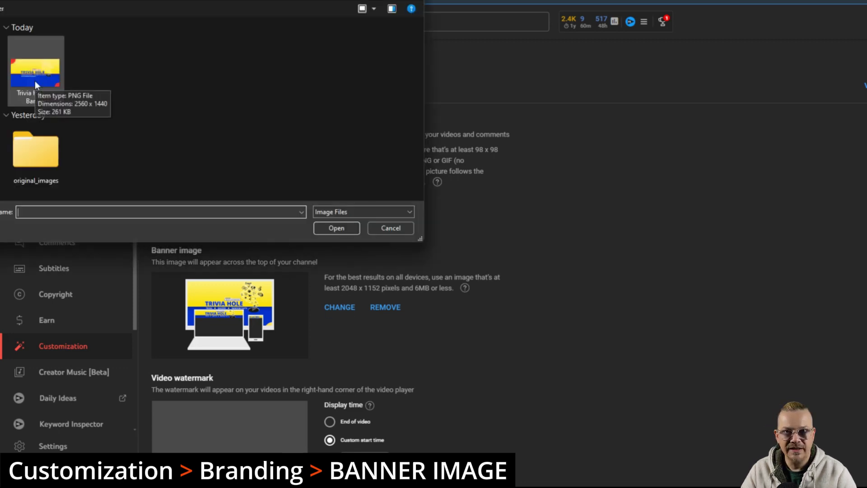
double_click(34, 81)
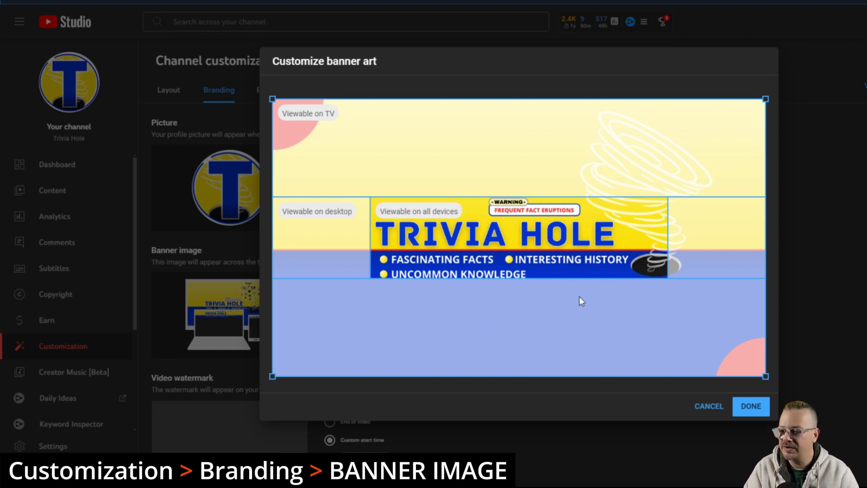
- Apply the new banner, then load the Trivia Hole Logo and crop it to the full image
left_click(750, 407)
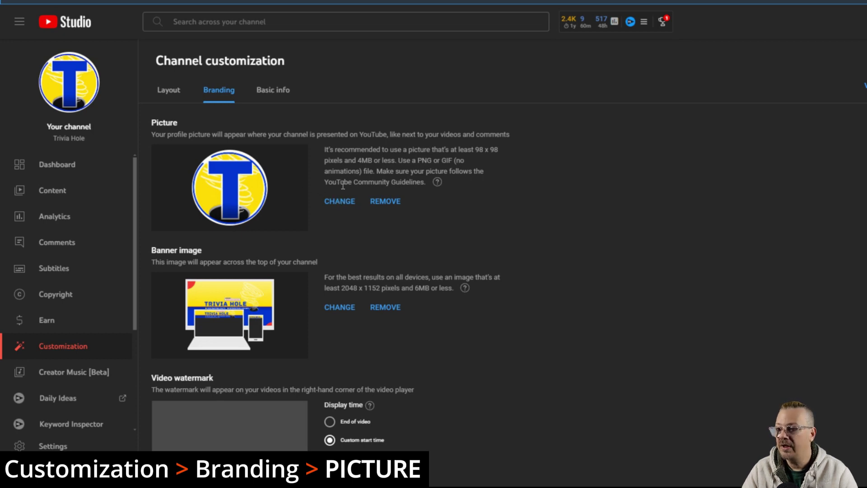
left_click(340, 202)
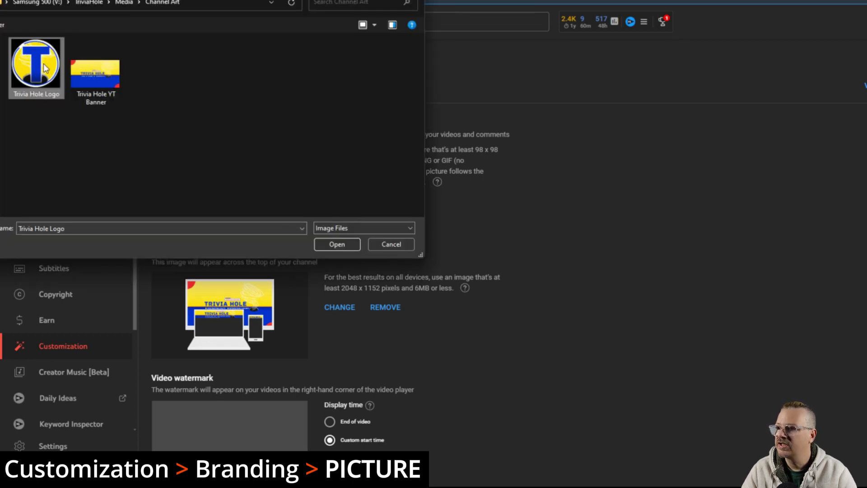
left_click(338, 239)
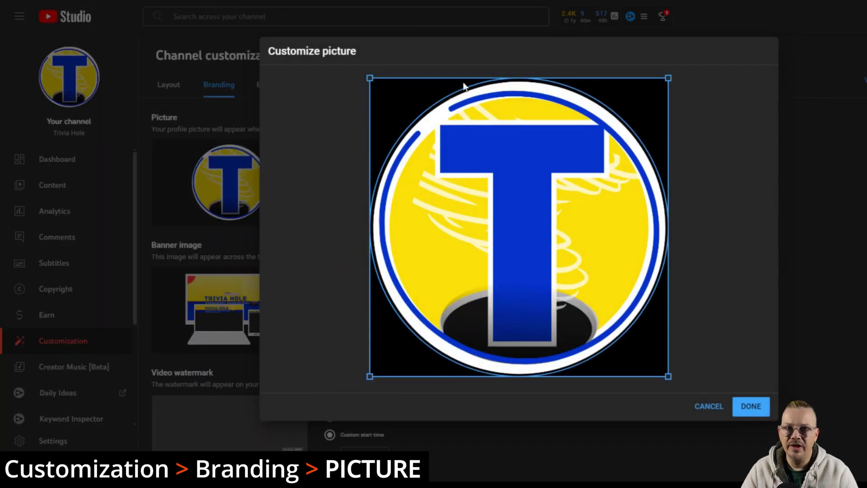
mouse_move(370, 78)
left_mouse_down()
mouse_move(481, 176)
mouse_move(372, 121)
left_mouse_up()
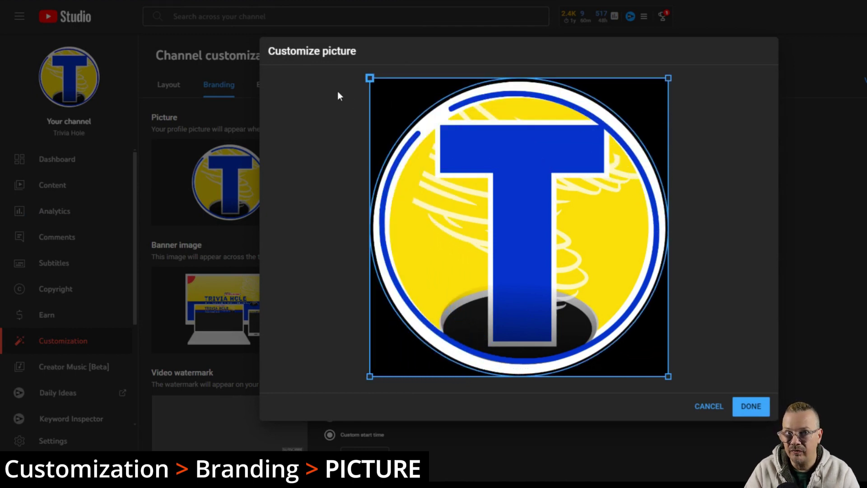
mouse_move(370, 78)
left_mouse_down()
mouse_move(461, 167)
mouse_move(335, 50)
left_mouse_up()
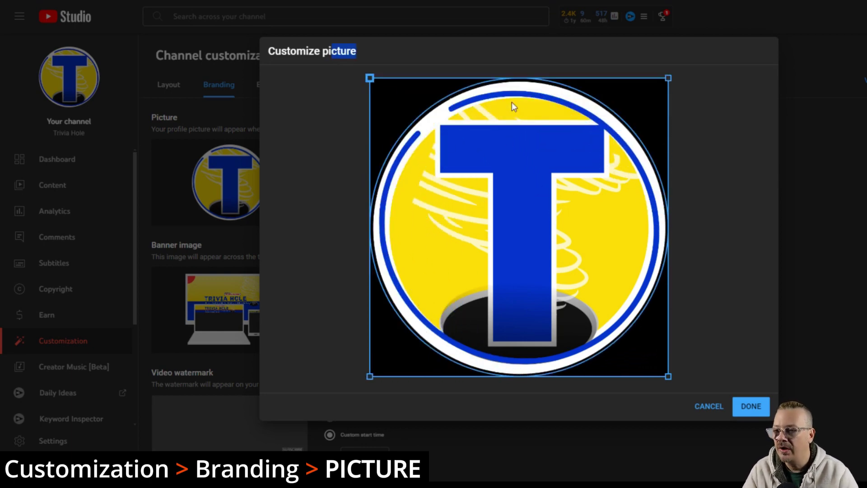
- Apply the logo as profile picture and check the watermark's 00:10 custom start time
left_click(751, 418)
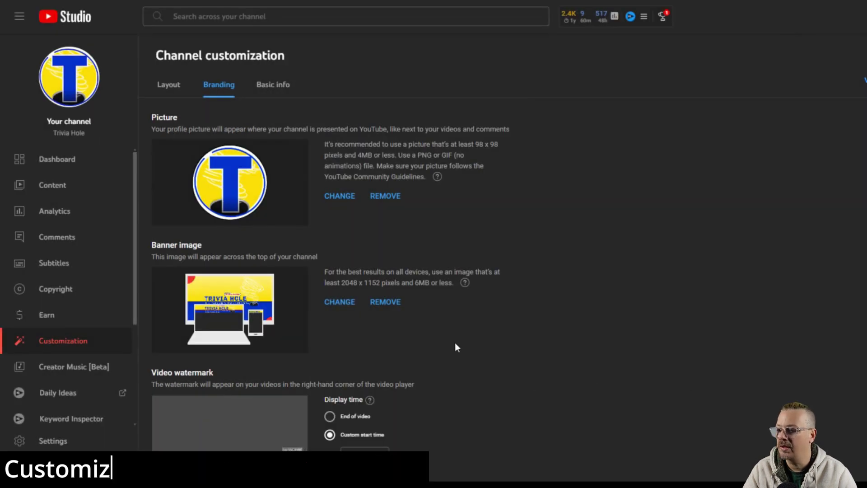
scroll(454, 343, "down", 1)
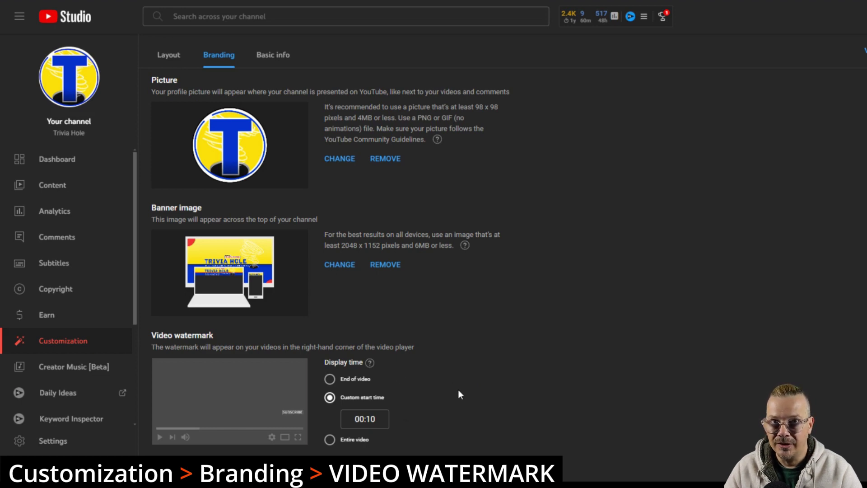
- Scroll back up to the Layout tab with spotlight and featured sections
scroll(657, 219, "up", 1)
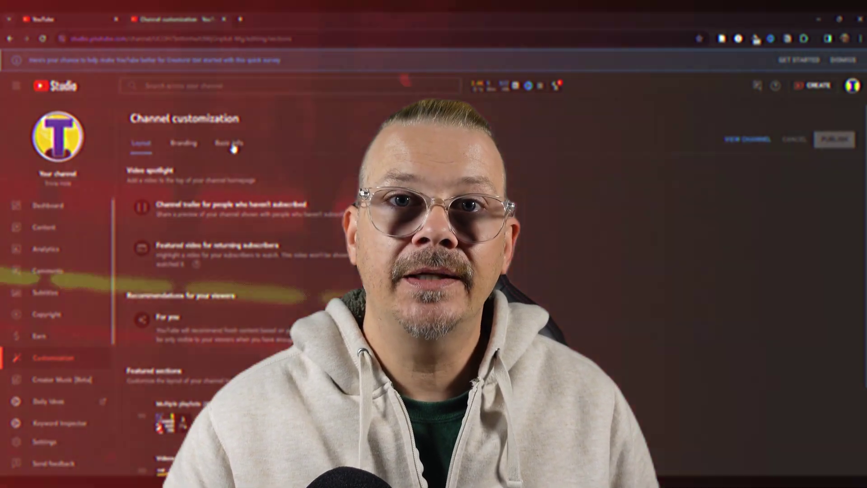
- View the Basic info tab with the Trivia Hole name, handle and description
left_click(234, 147)
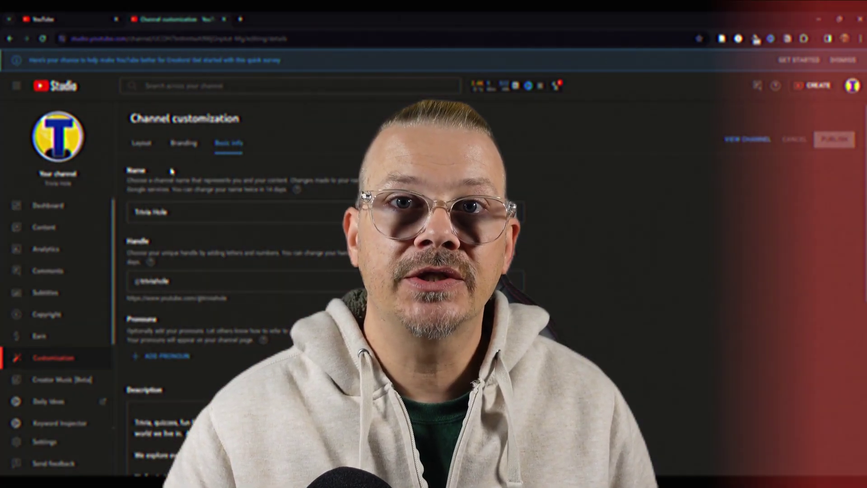